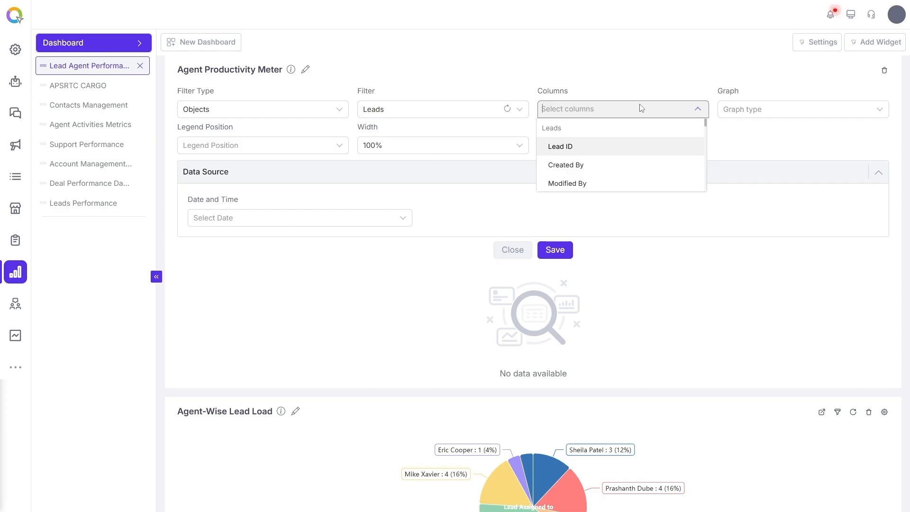
Add the Lead Status, Lead Assigned to and Budget Confirmed columns to the widget's column selection.
type("lead status")
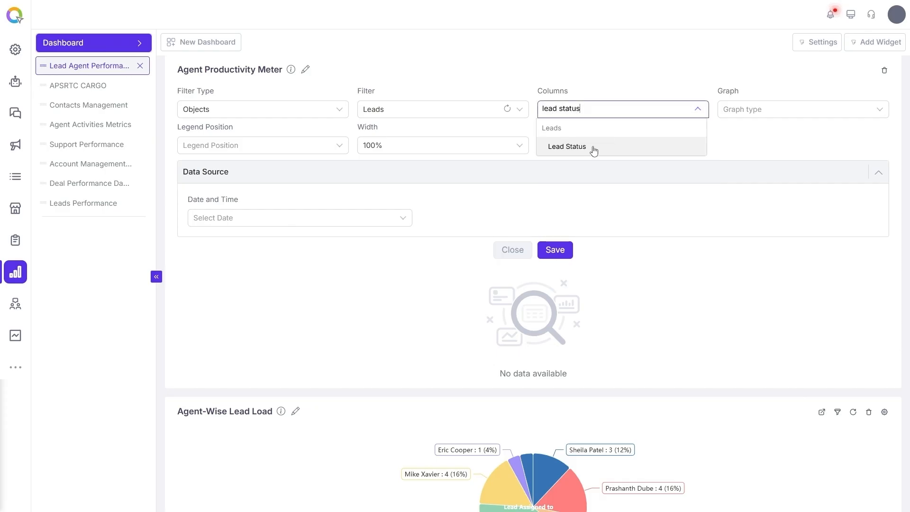
left_click(593, 148)
type("lead assigned")
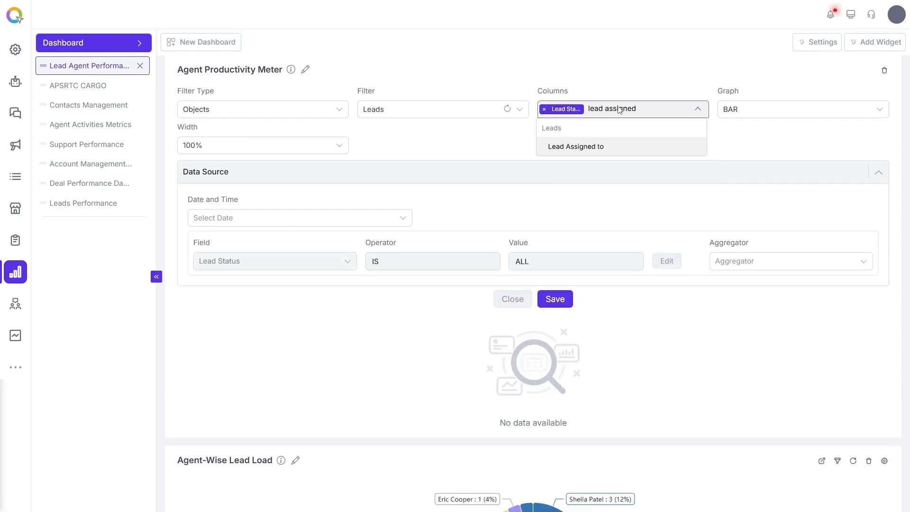
left_click(617, 147)
type("budget")
left_click(616, 148)
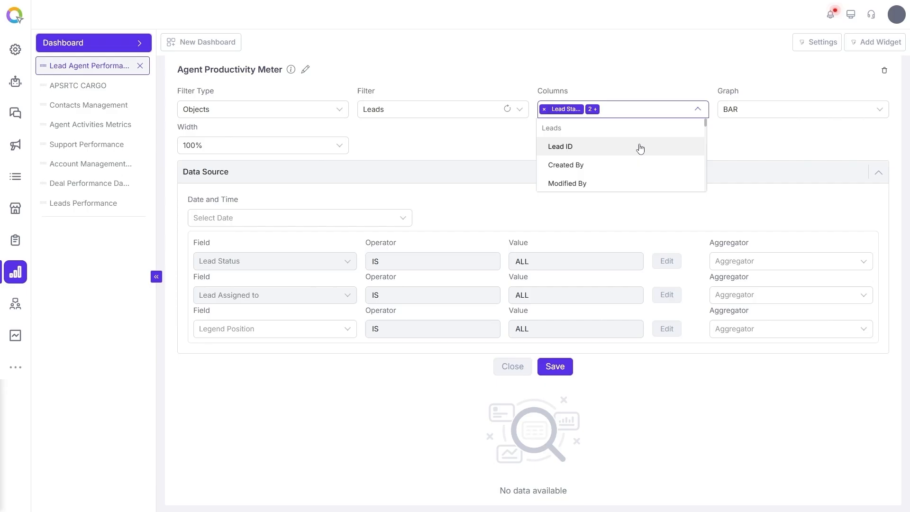
Set the widget's graph type to Tree.
left_click(747, 147)
left_click(757, 113)
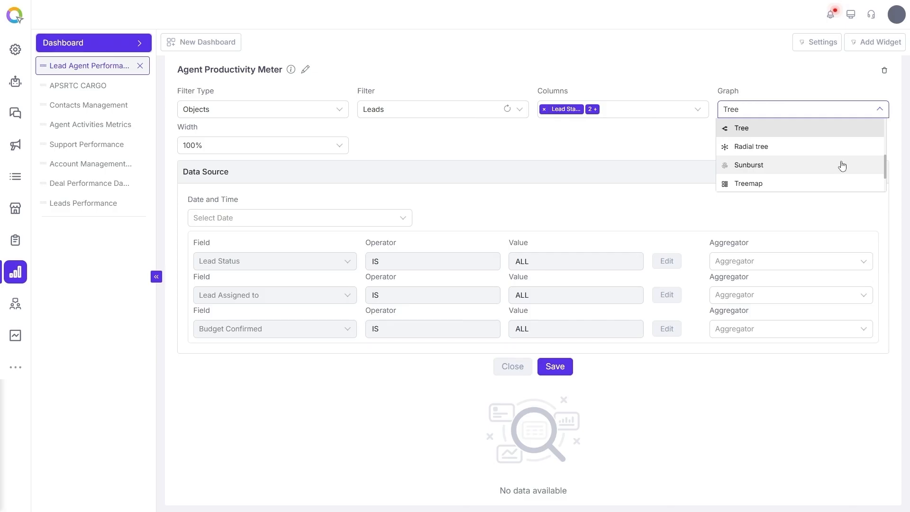
scroll(842, 183, "down", 2)
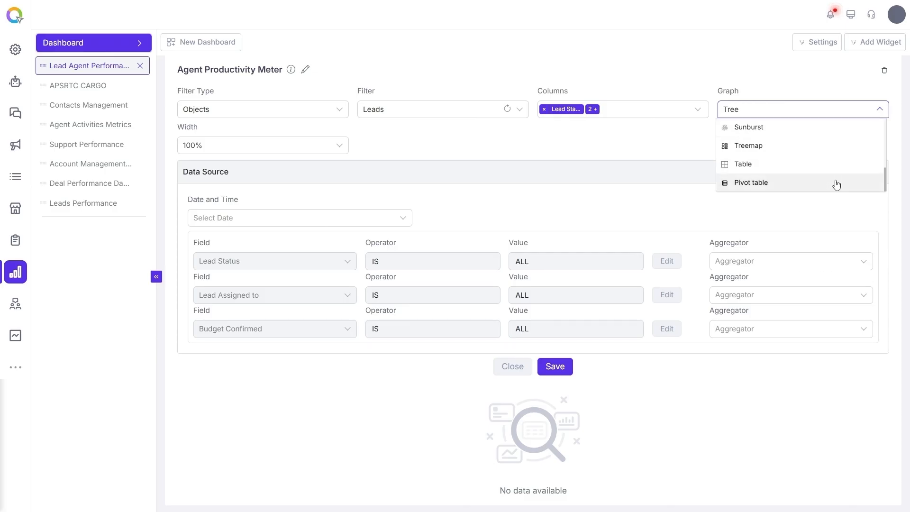
left_click_drag(885, 181, 885, 127)
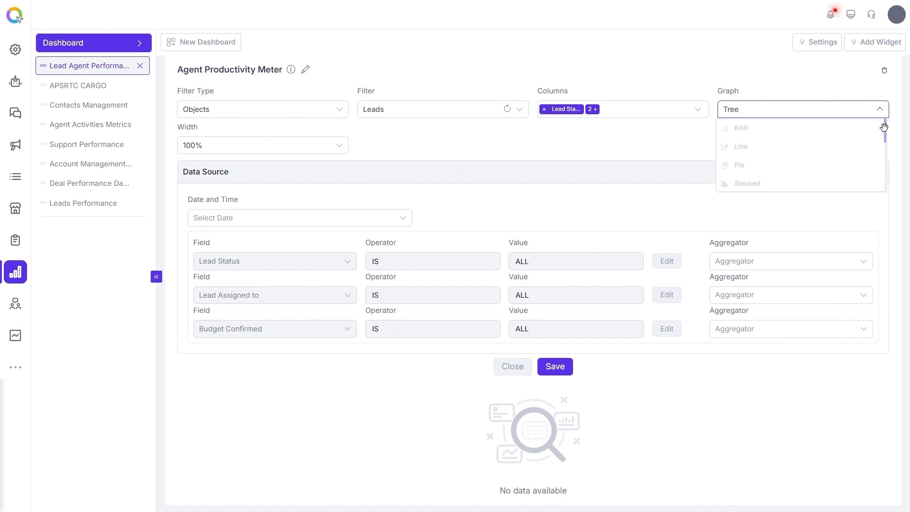
left_click_drag(885, 127, 884, 166)
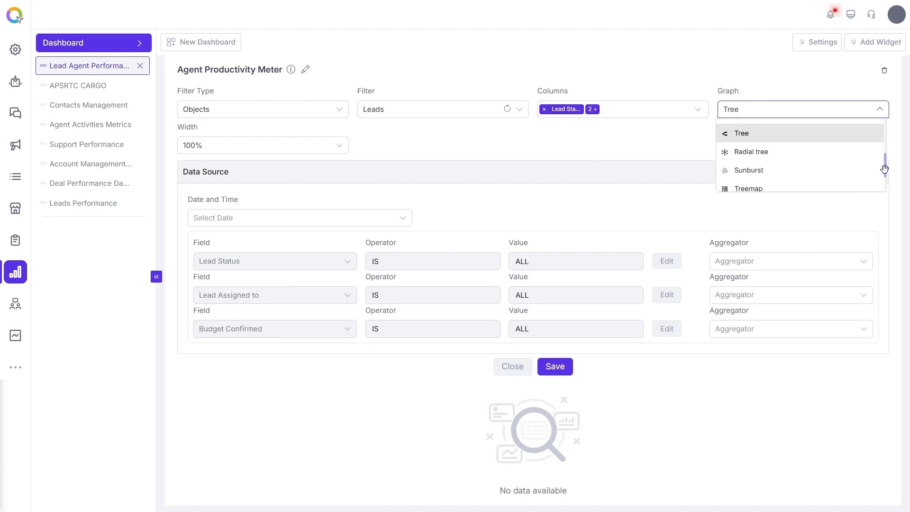
left_click(788, 133)
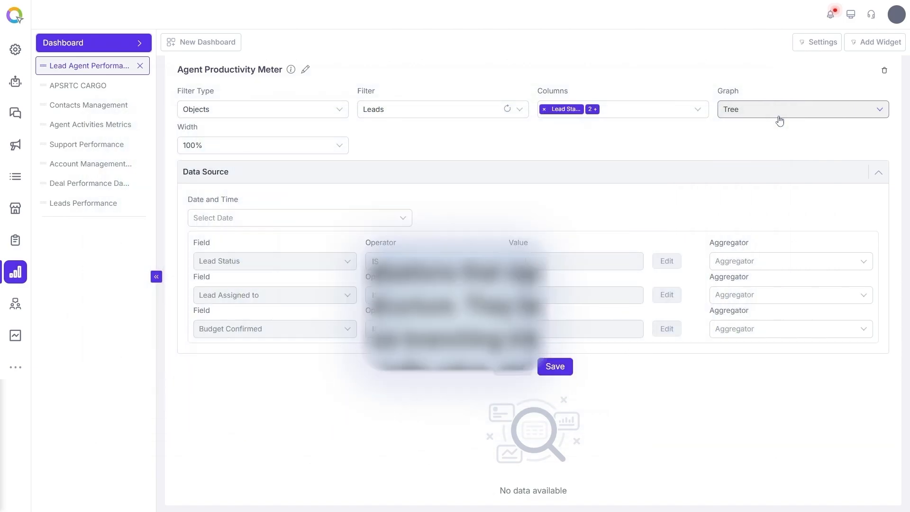
Set the aggregator of all three fields to GROUP and save the widget.
left_click(758, 261)
left_click(733, 282)
left_click(722, 294)
left_click(721, 311)
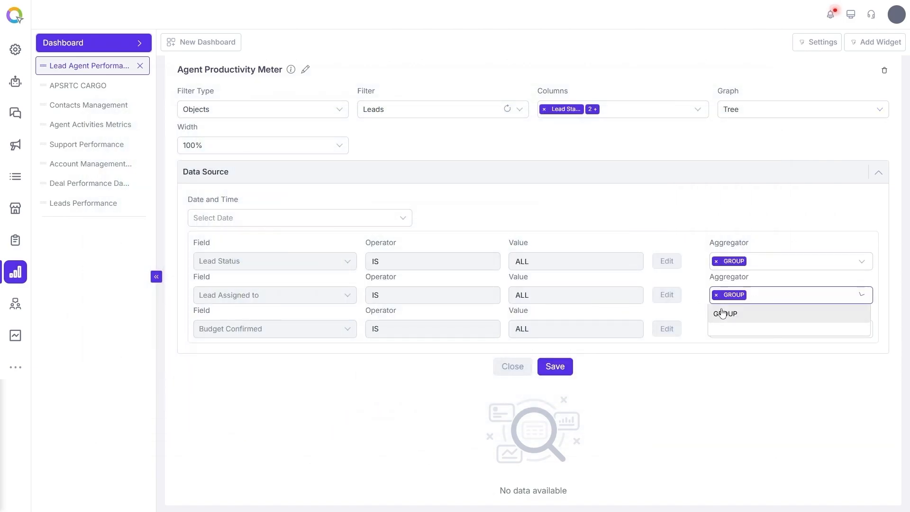
left_click(724, 328)
left_click(725, 347)
left_click(567, 368)
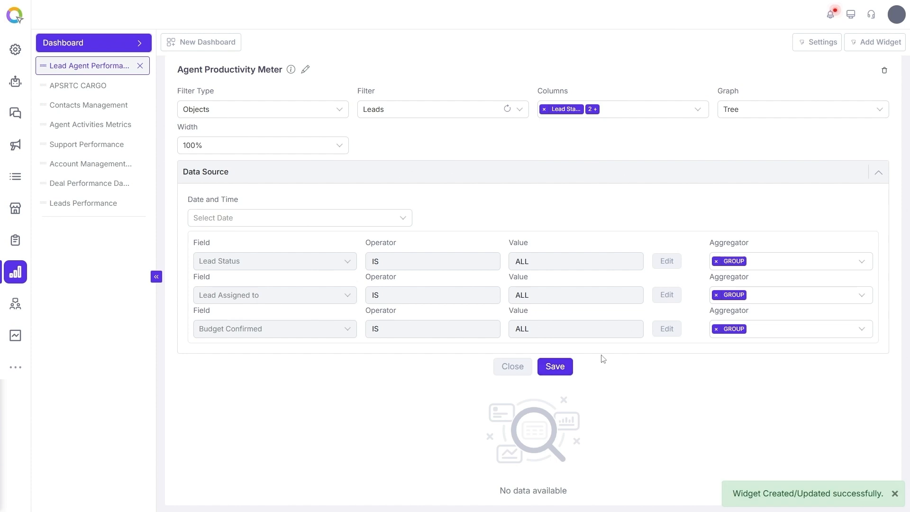
Hover over the tree chart's status and agent nodes to inspect their lead counts.
scroll(695, 245, "down", 5)
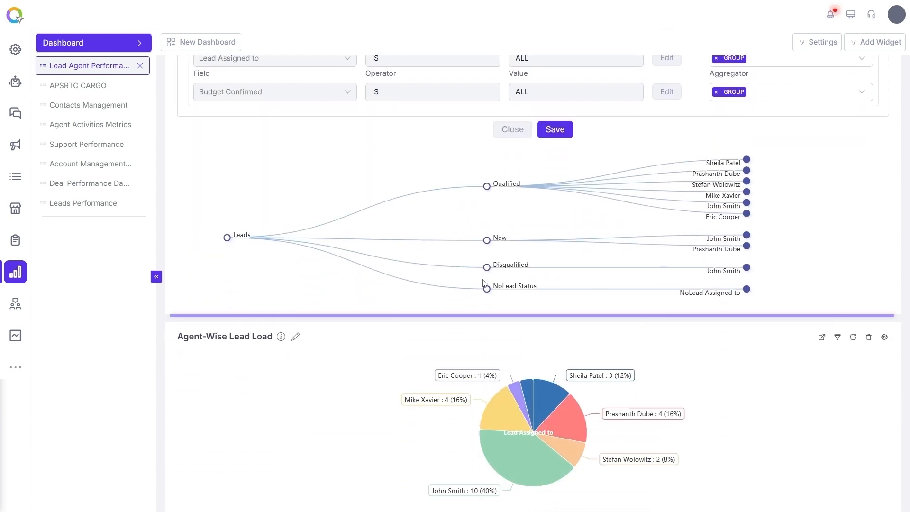
mouse_move(227, 238)
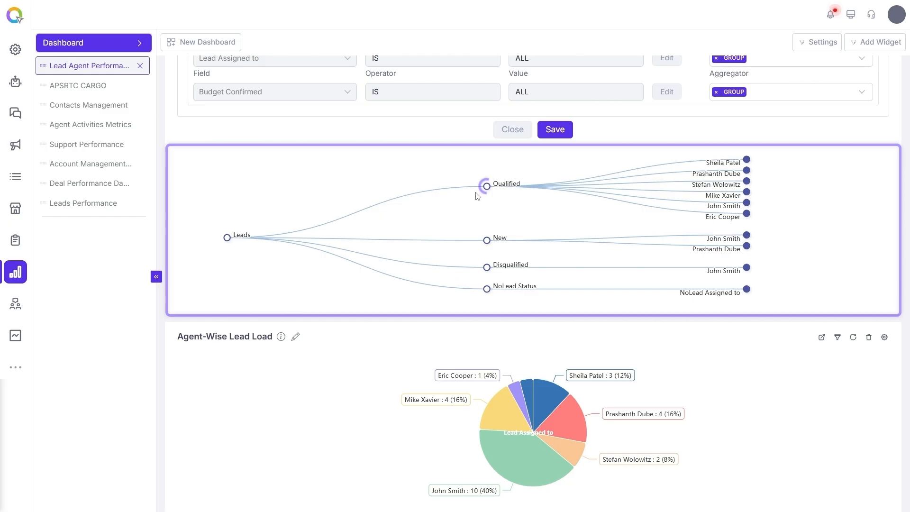
mouse_move(488, 190)
mouse_move(749, 162)
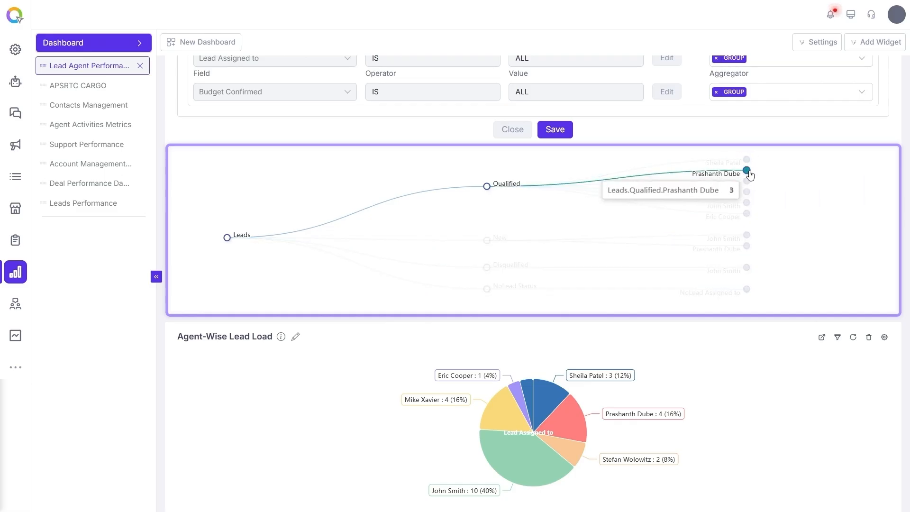
mouse_move(748, 183)
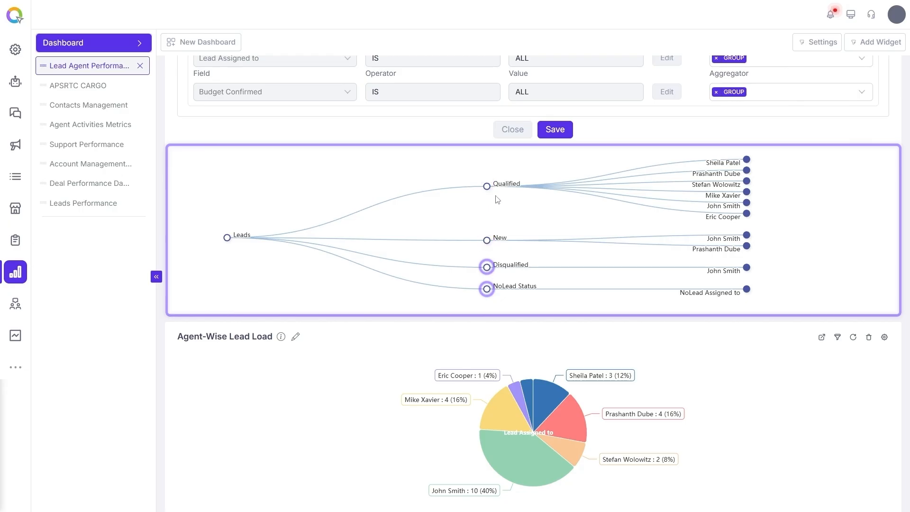
left_click(748, 160)
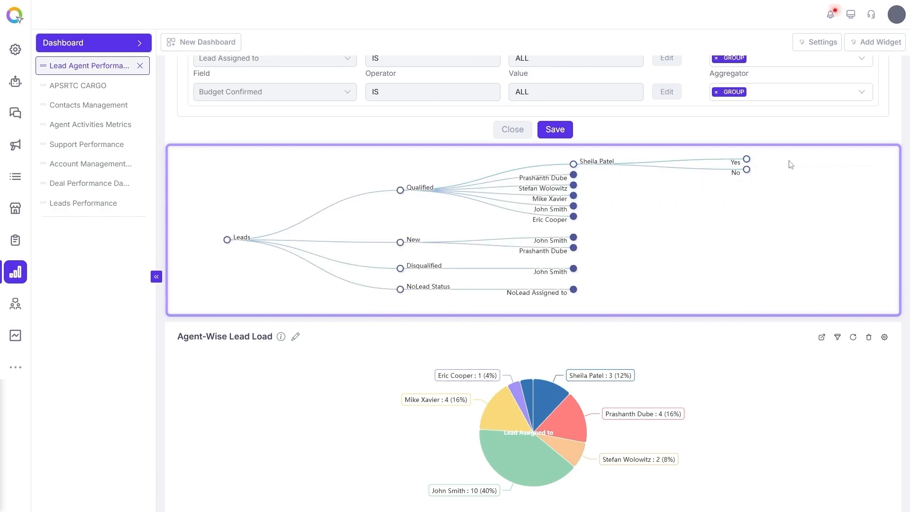
mouse_move(737, 163)
left_click(747, 160)
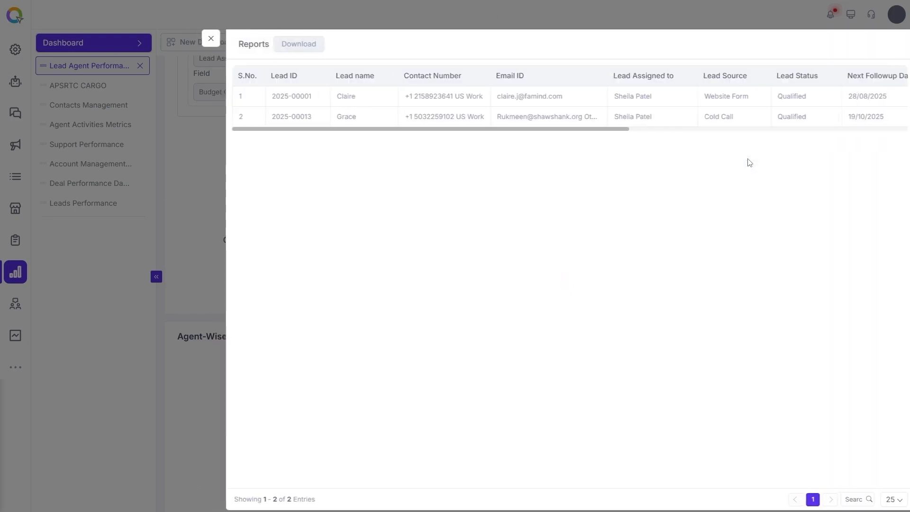
left_click(206, 43)
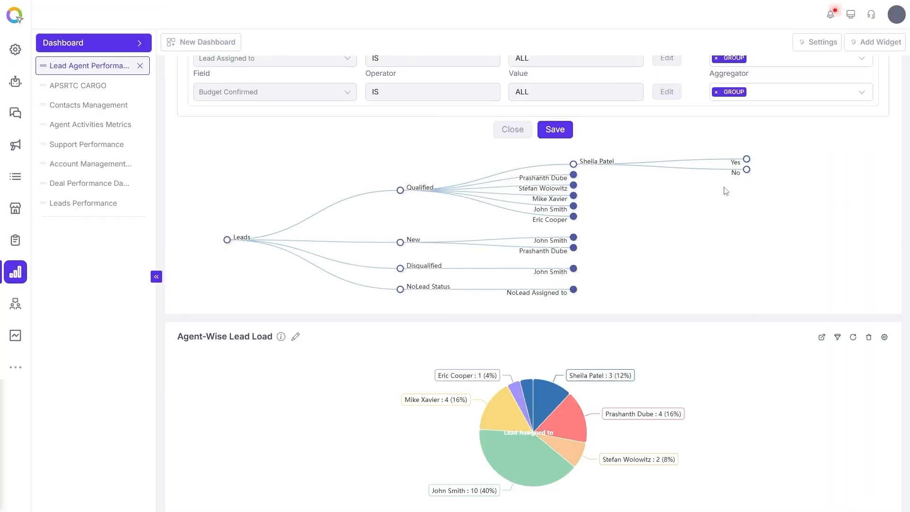
left_click(575, 165)
left_click(492, 189)
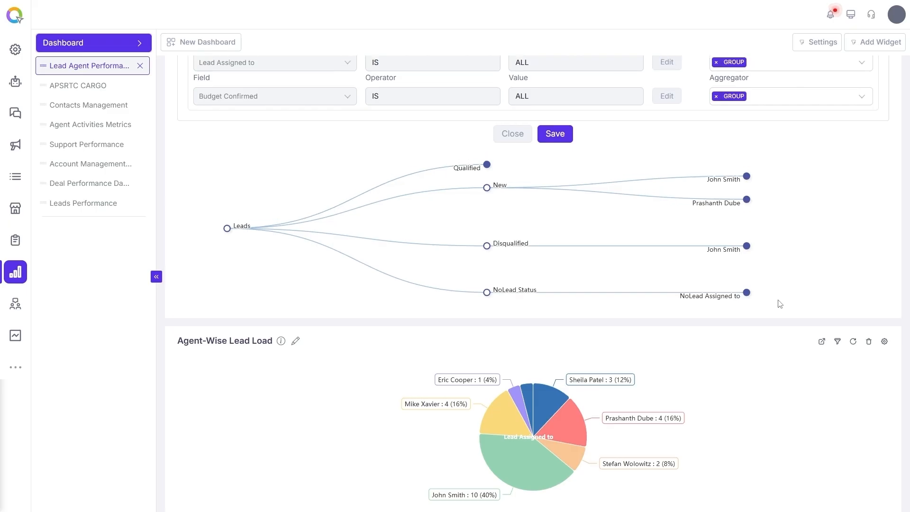
Add the Lead Source column with a GROUP aggregator and save the widget.
scroll(787, 275, "up", 5)
left_click(631, 119)
type("lead sour")
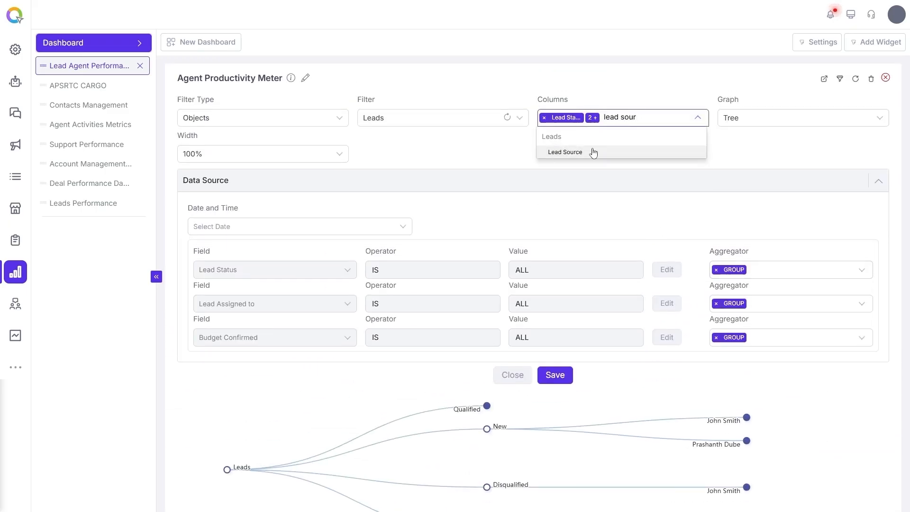
left_click(593, 152)
scroll(730, 161, "down", 3)
left_click(739, 230)
left_click(732, 246)
left_click(563, 269)
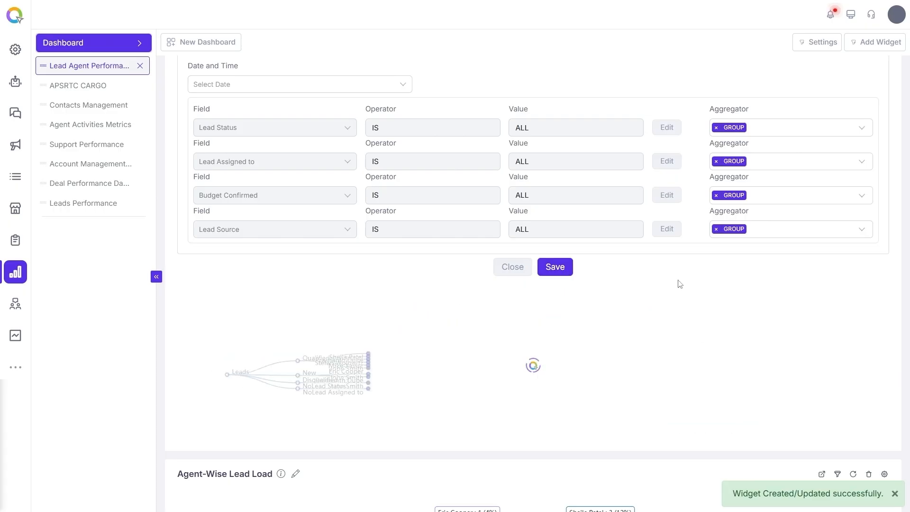
left_click(747, 296)
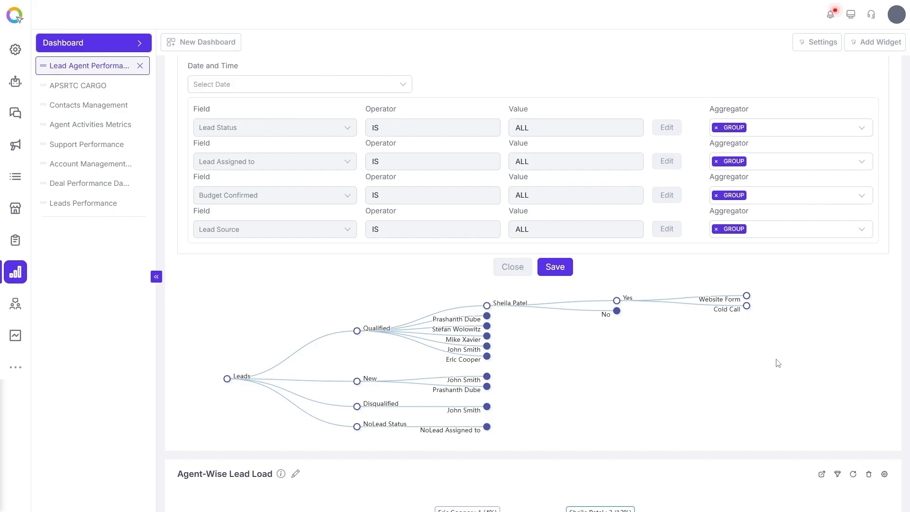
Switch the graph type to Radial tree, save the widget and close the editor.
mouse_move(457, 332)
mouse_move(726, 310)
scroll(730, 327, "up", 3)
left_click(792, 116)
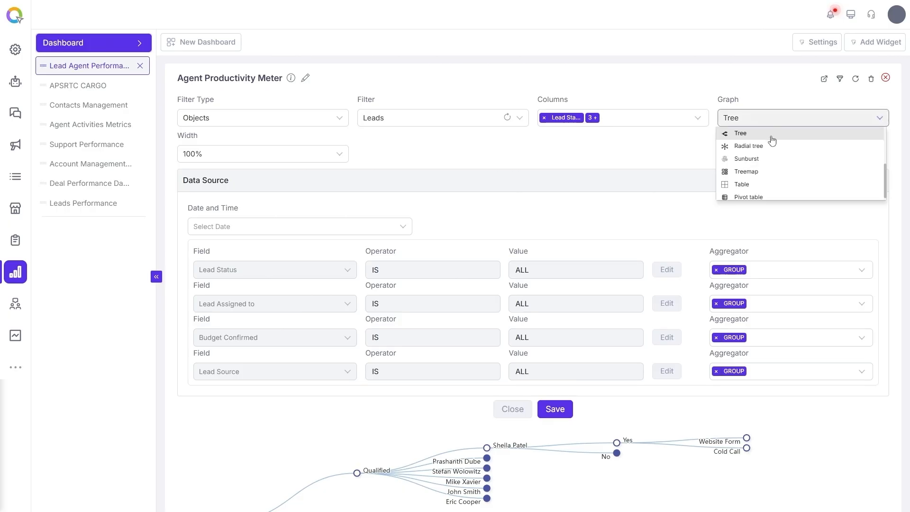
left_click(768, 147)
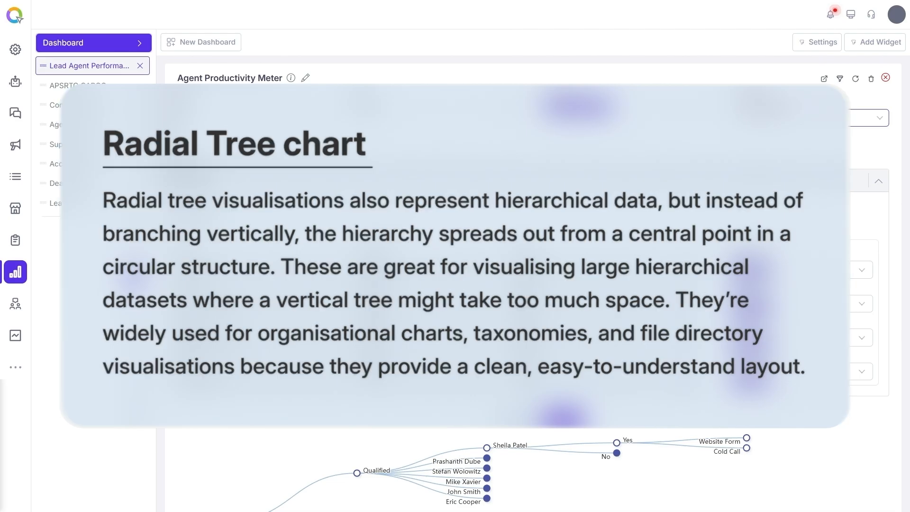
scroll(734, 185, "down", 4)
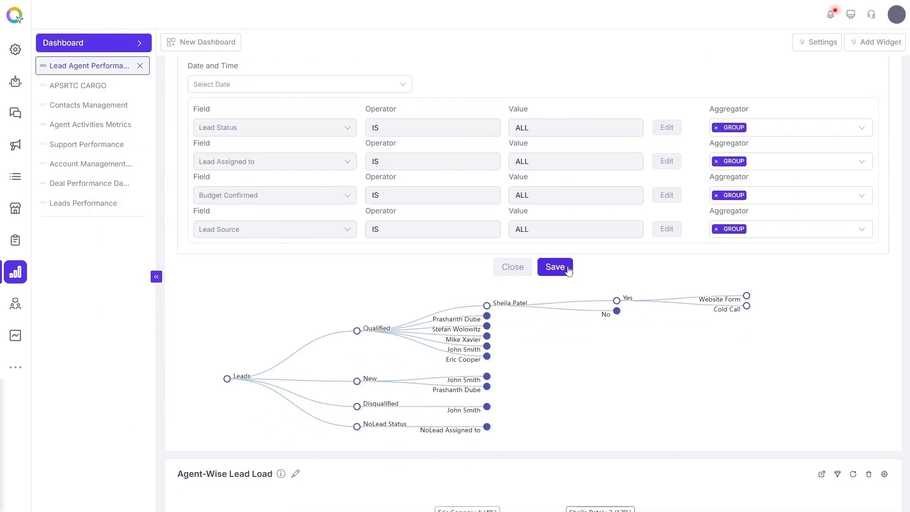
left_click(568, 271)
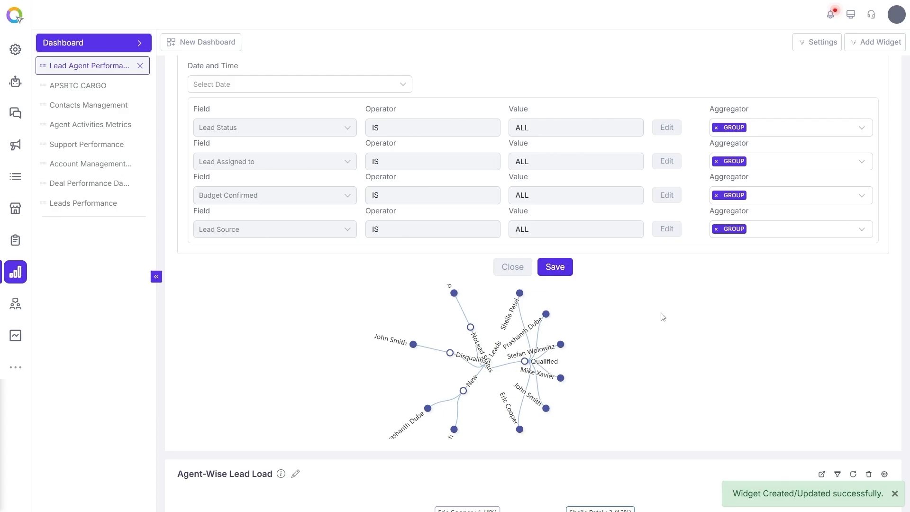
scroll(609, 359, "down", 1)
left_click(514, 221)
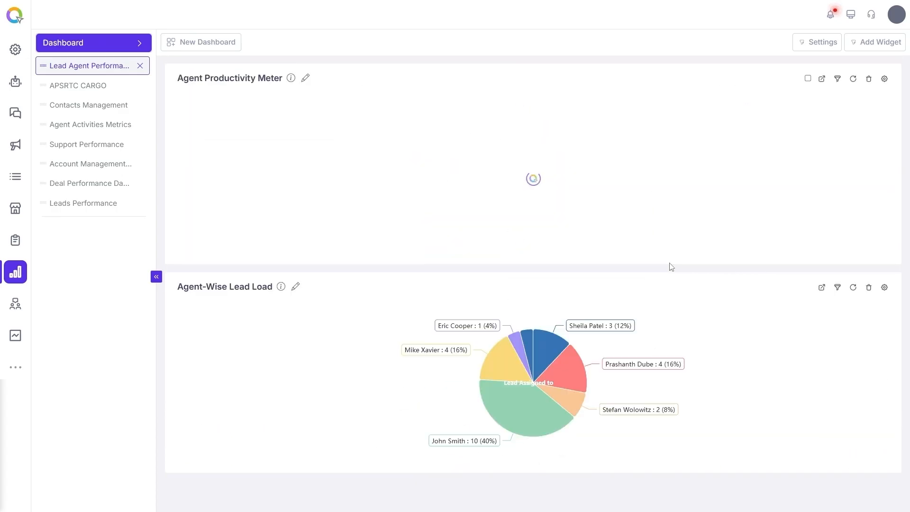
left_click(822, 78)
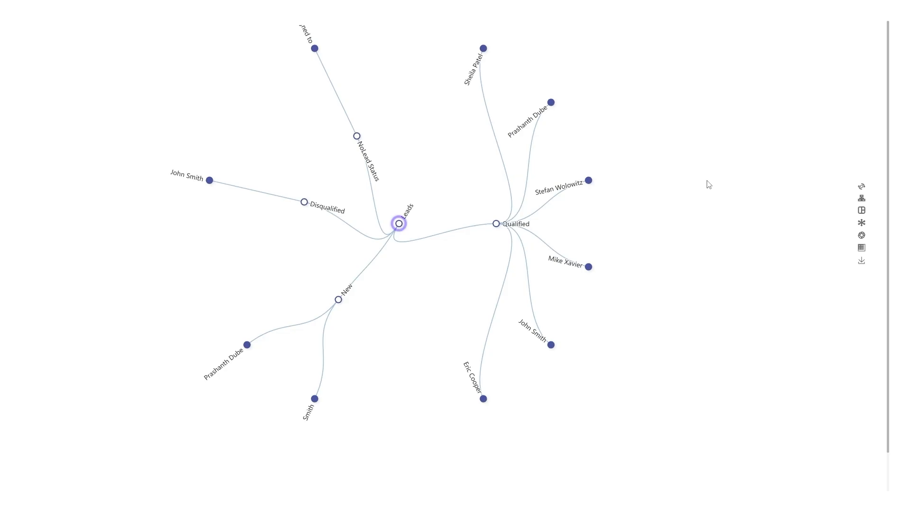
mouse_move(400, 231)
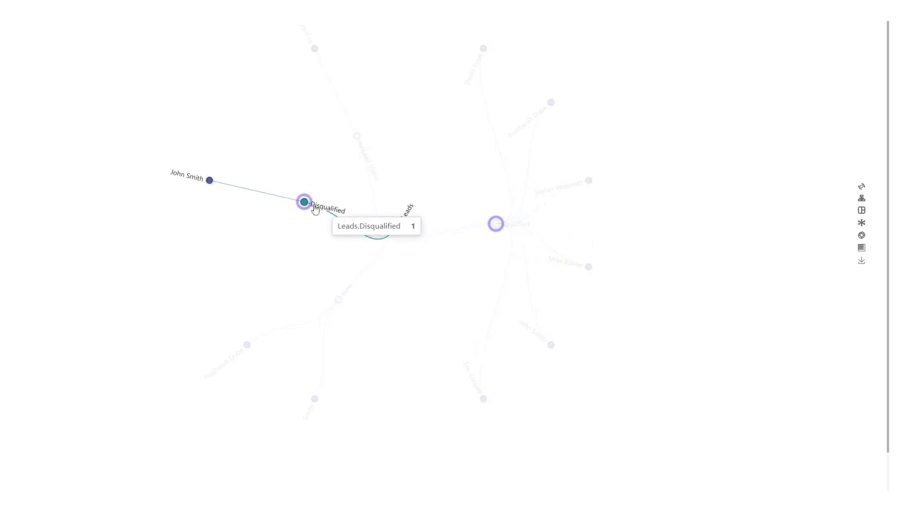
mouse_move(339, 305)
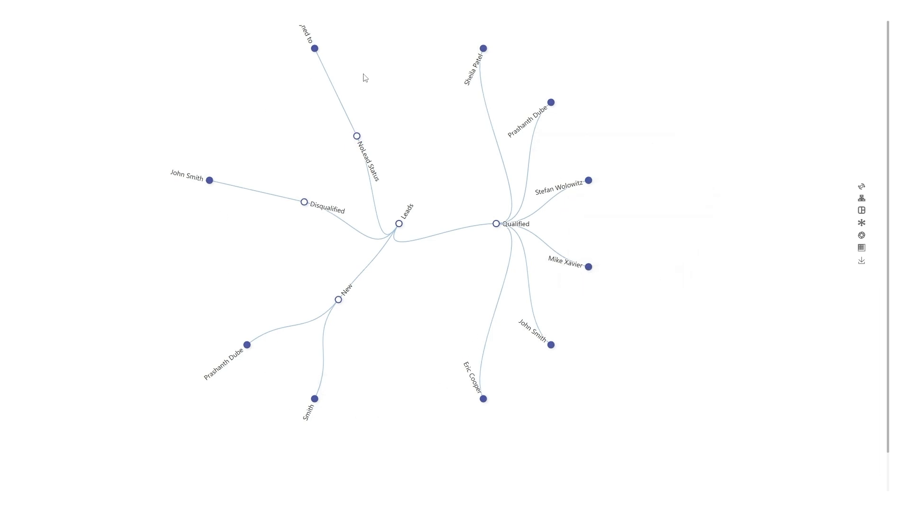
left_click(589, 183)
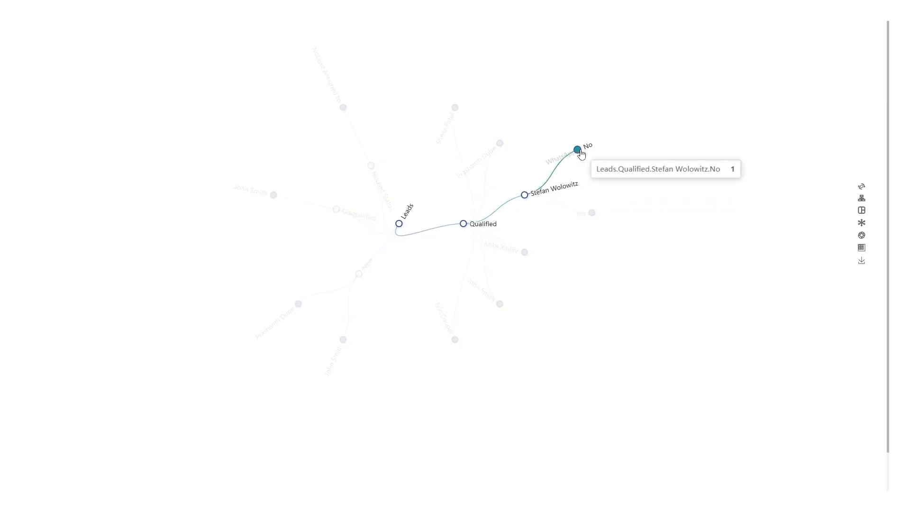
left_click(579, 150)
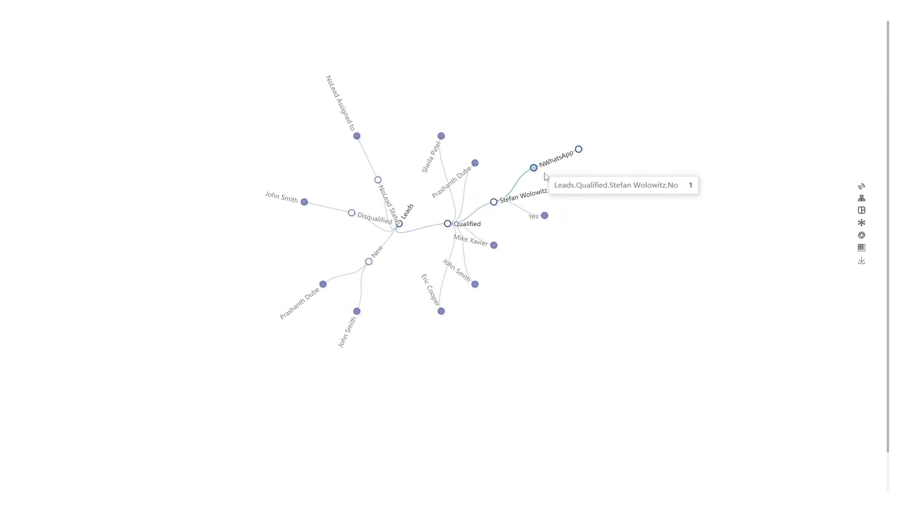
left_click(545, 216)
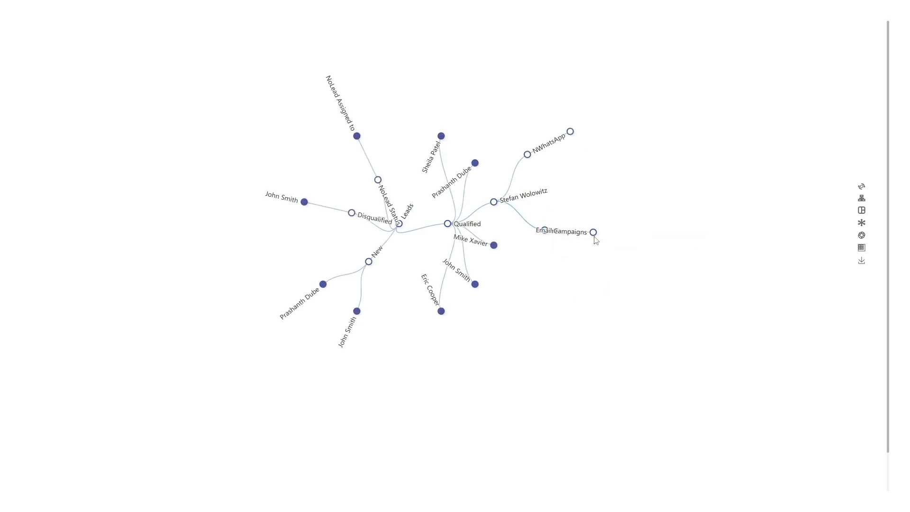
left_click(494, 245)
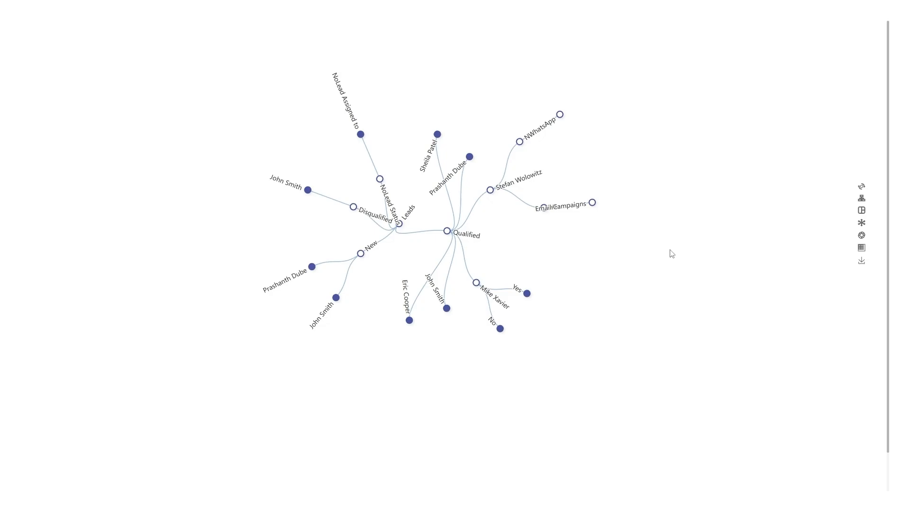
key("Escape")
Reopen the widget's settings and the graph type options.
left_click(886, 78)
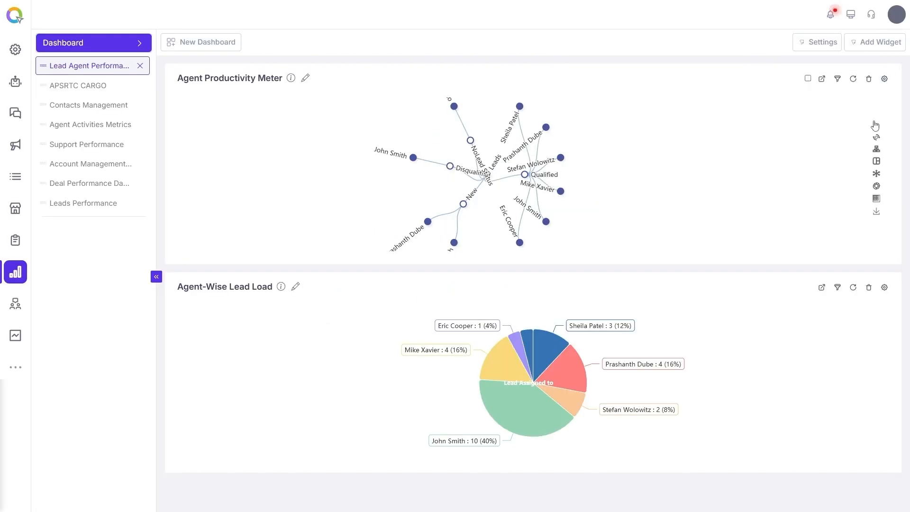
left_click(758, 124)
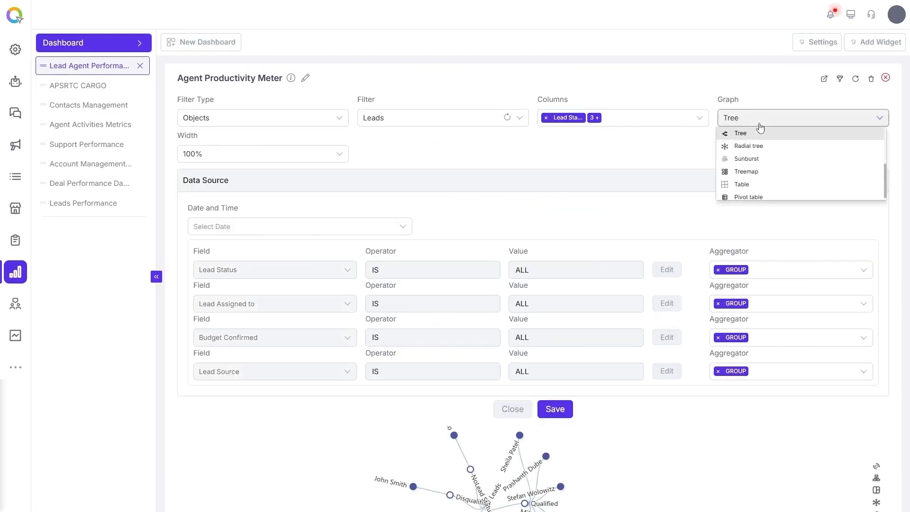
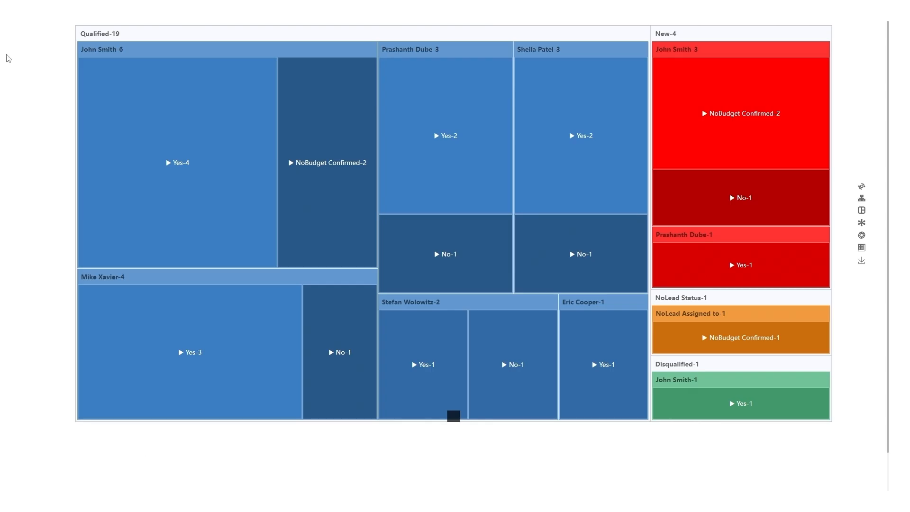
Drill down the enlarged treemap through Qualified, John Smith and Yes to show that branch's lead sources.
left_click(111, 37)
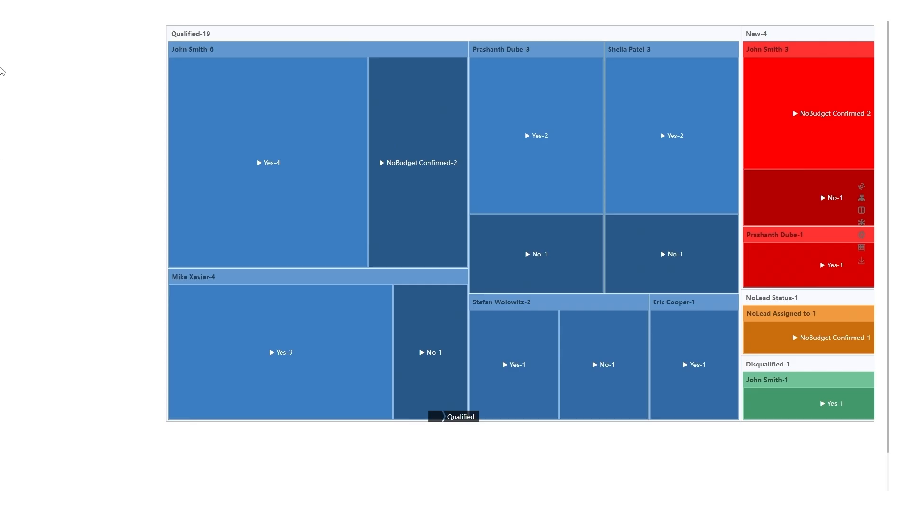
left_click(189, 54)
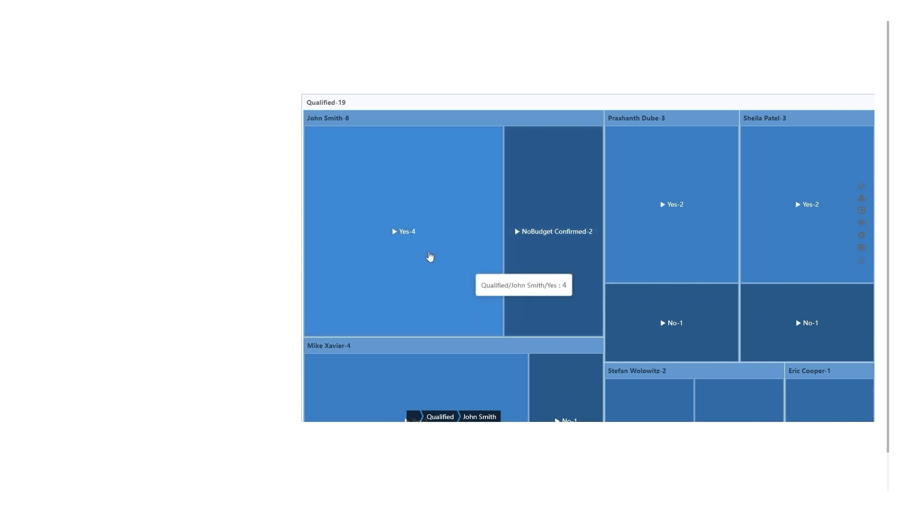
left_click(416, 247)
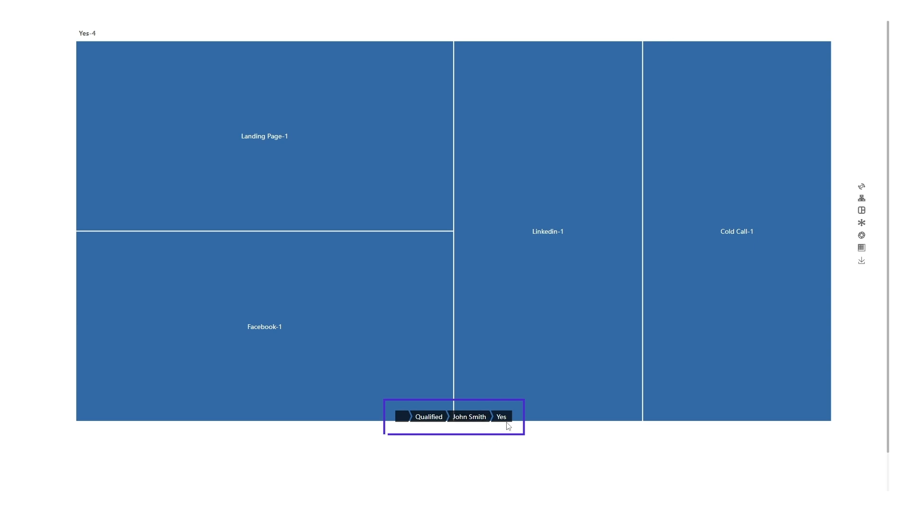
Switch the widget's graph type to Table and save the widget.
left_click(862, 114)
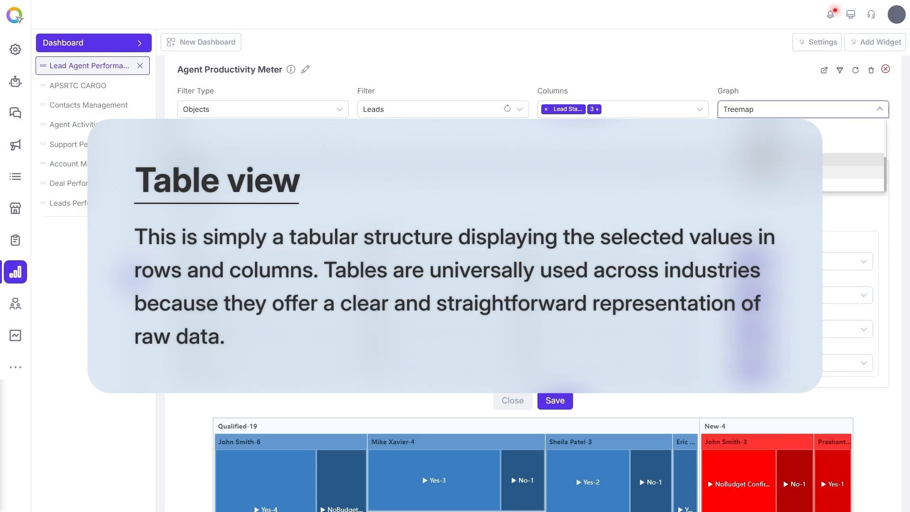
left_click(743, 172)
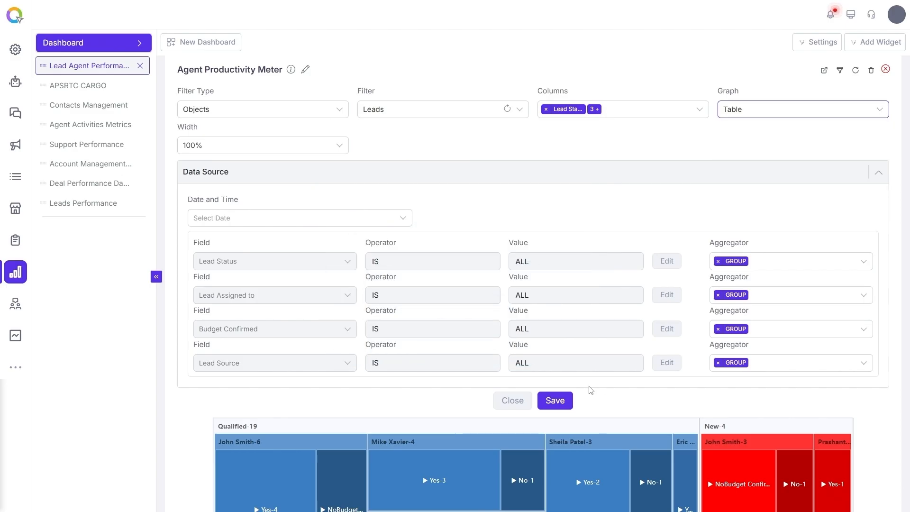
left_click(569, 403)
scroll(584, 386, "down", 5)
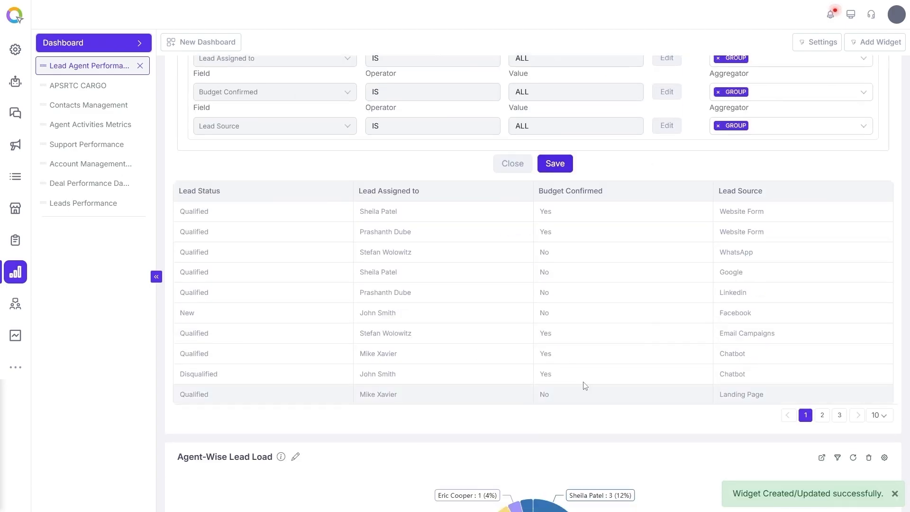
Open the table widget in an enlarged view and close it again.
left_click(824, 80)
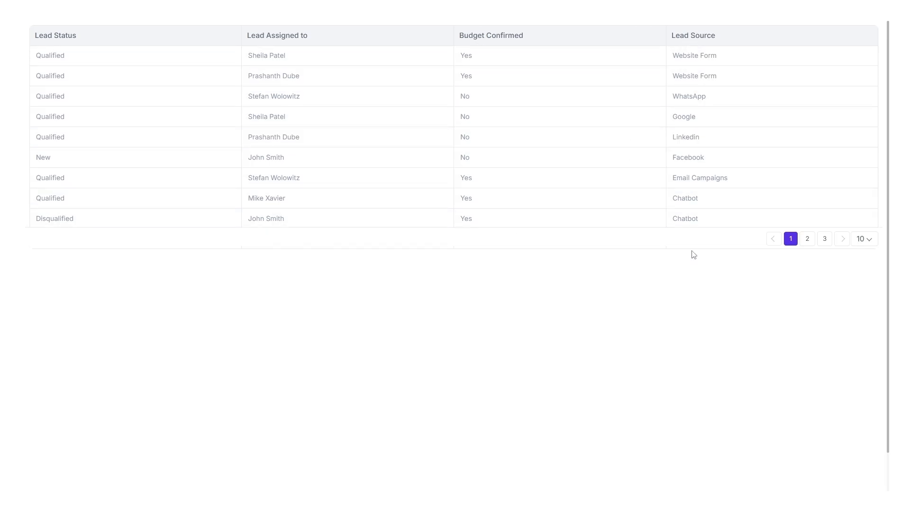
key("Escape")
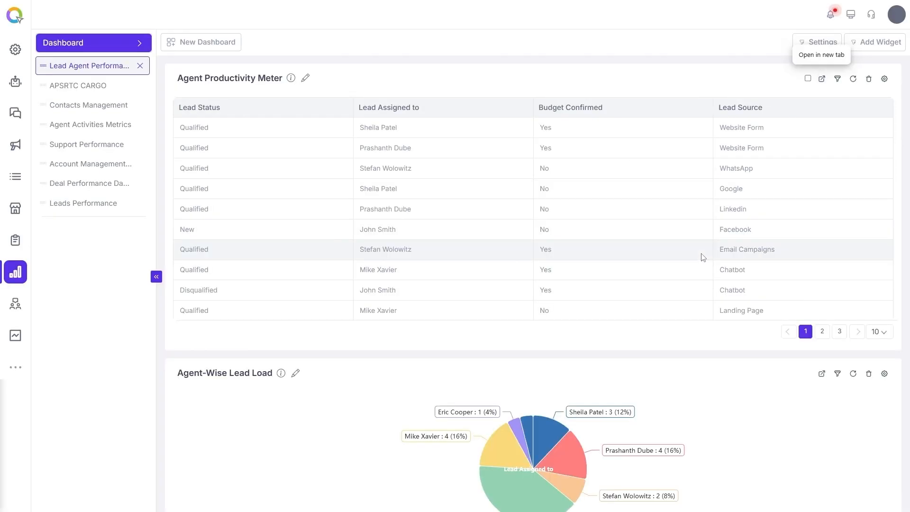
Reopen the widget's settings, change the graph type to Pivot table and save the widget.
left_click(885, 79)
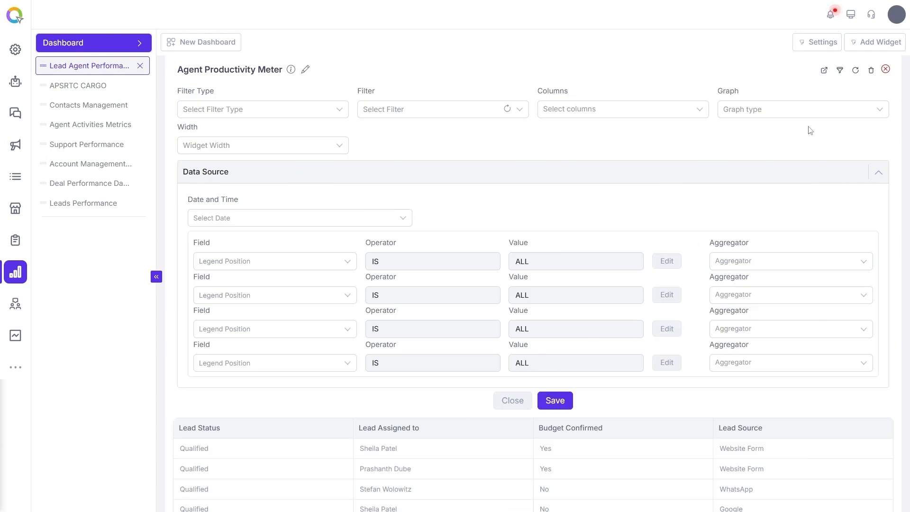
left_click(799, 114)
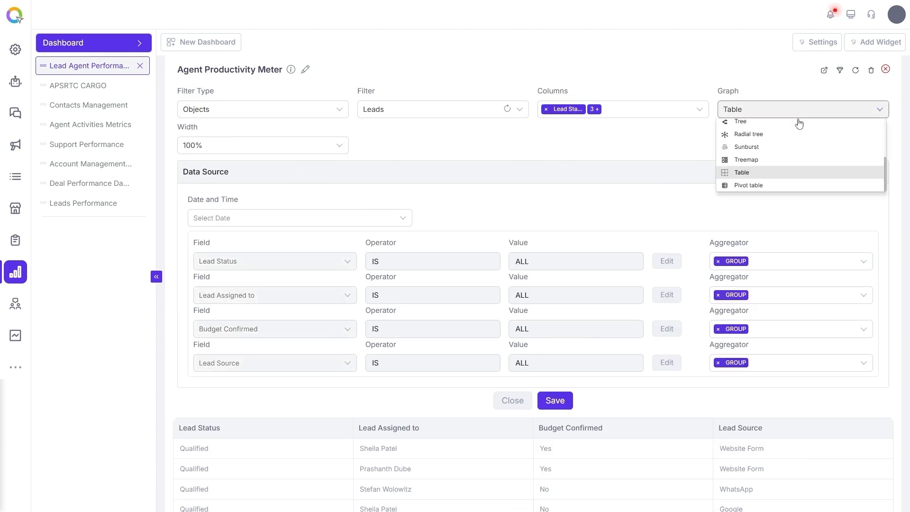
left_click(758, 186)
left_click(555, 400)
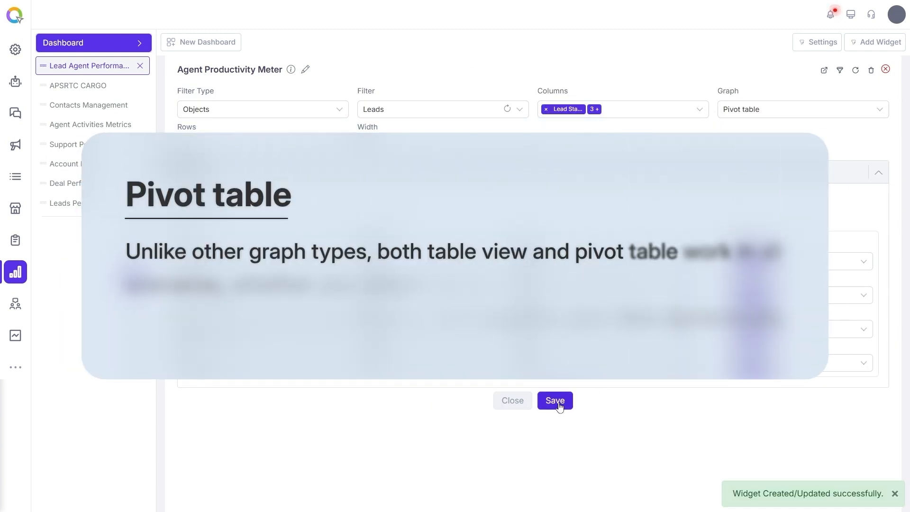
scroll(579, 394, "down", 6)
scroll(578, 394, "up", 1)
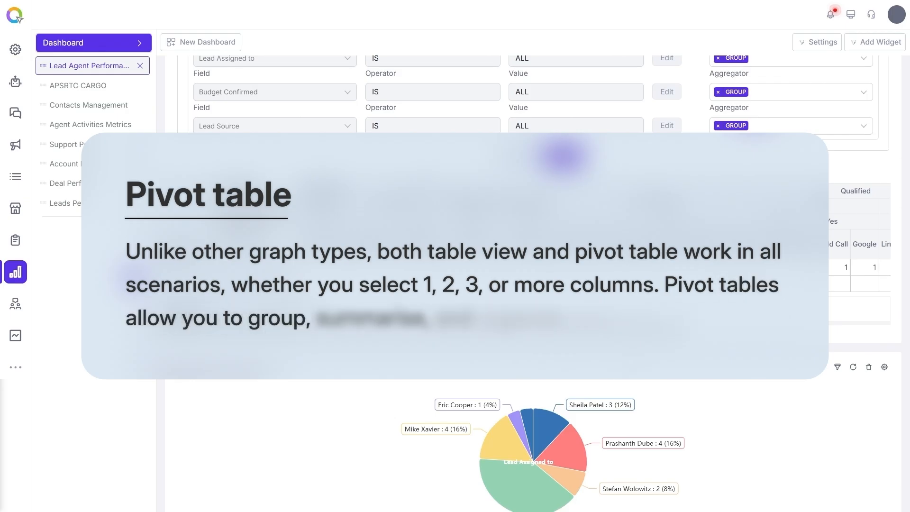